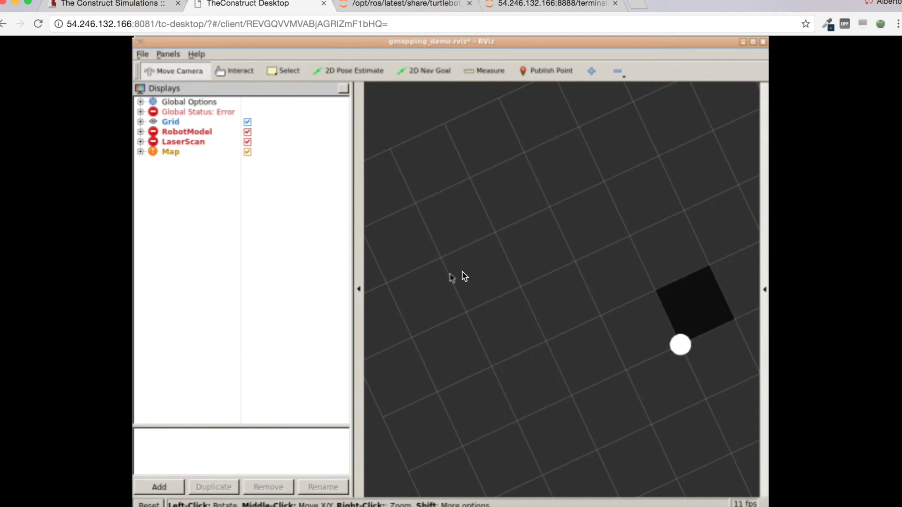
- Run roslaunch turtlebot_gazebo gmapping_demo.launch in the web terminal and check the initial RViz map
click(545, 3)
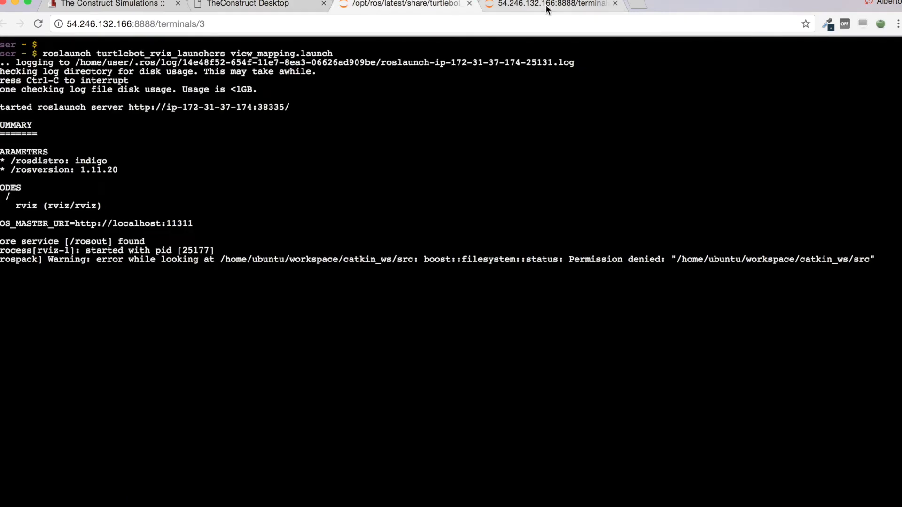
key(Return)
text(roslaunch turtlebot_)
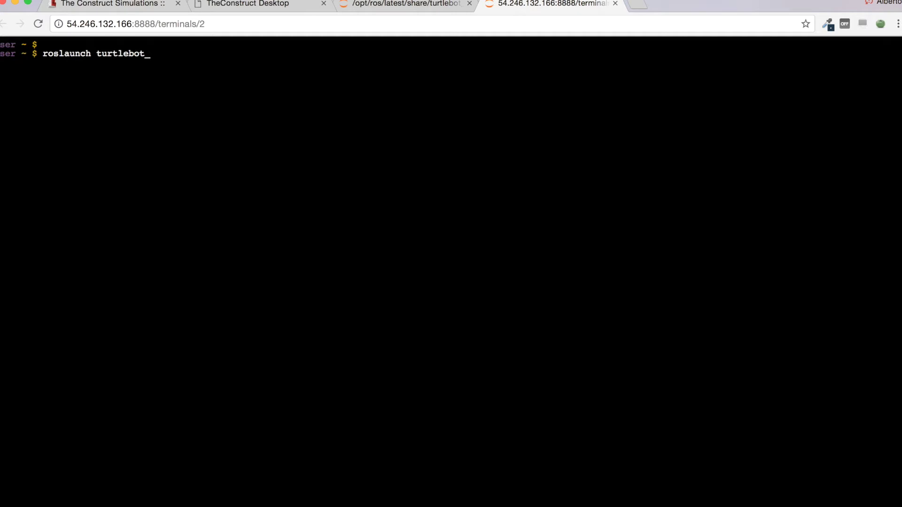
text(gazebo gmap)
key(Tab)
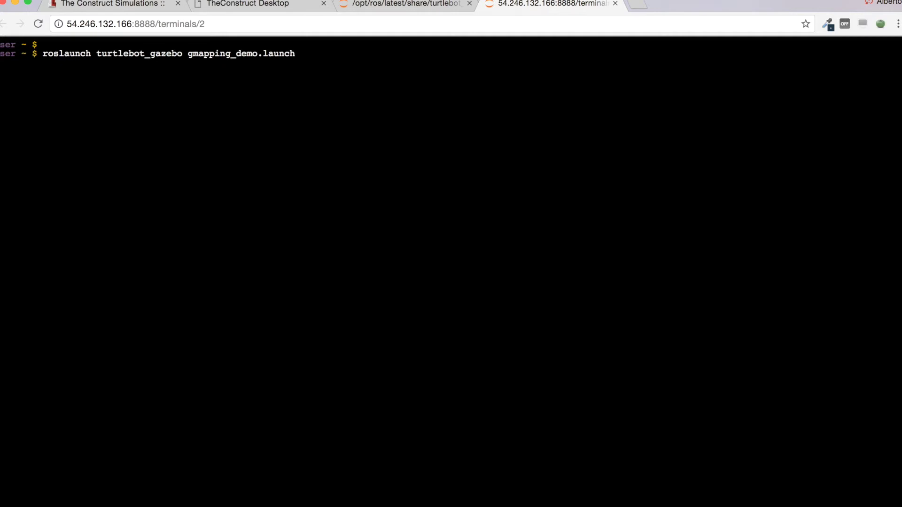
key(Return)
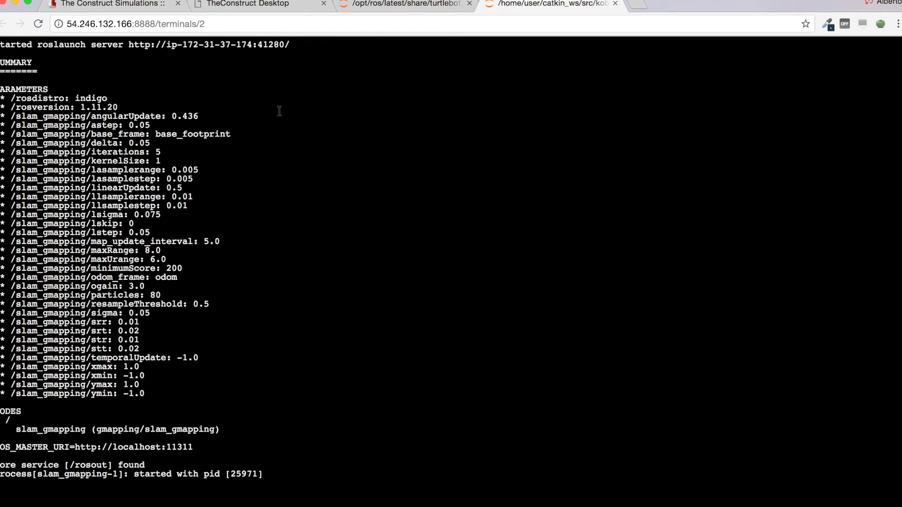
click(260, 3)
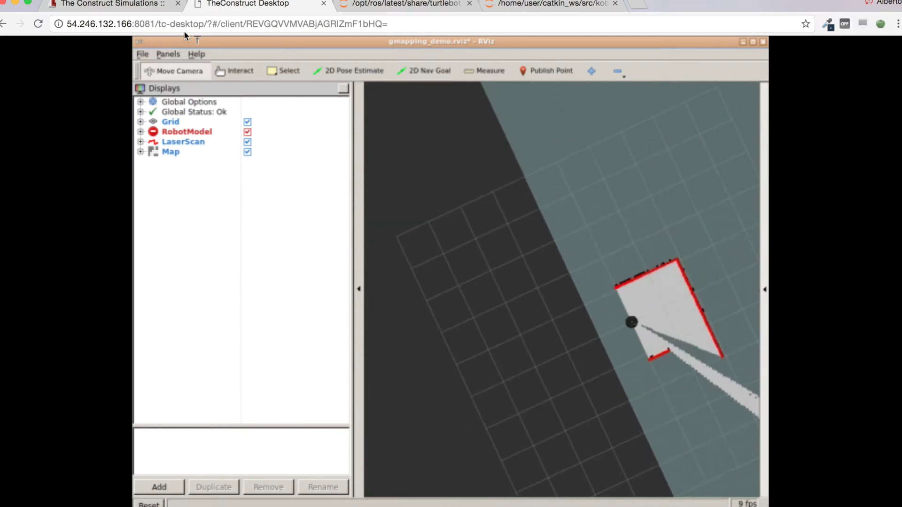
click(120, 5)
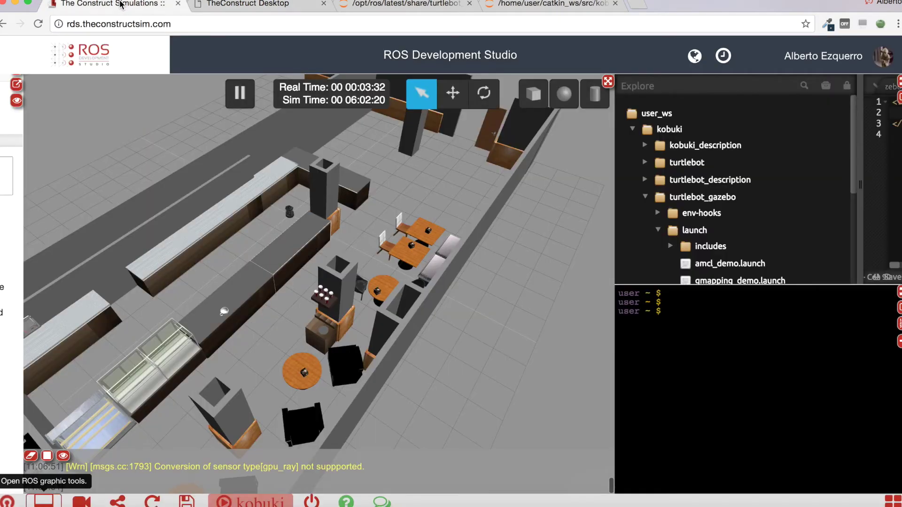
- Launch turtlebot_teleop keyboard_teleop.launch in the RDS terminal and zoom the Gazebo view onto the robot
click(697, 347)
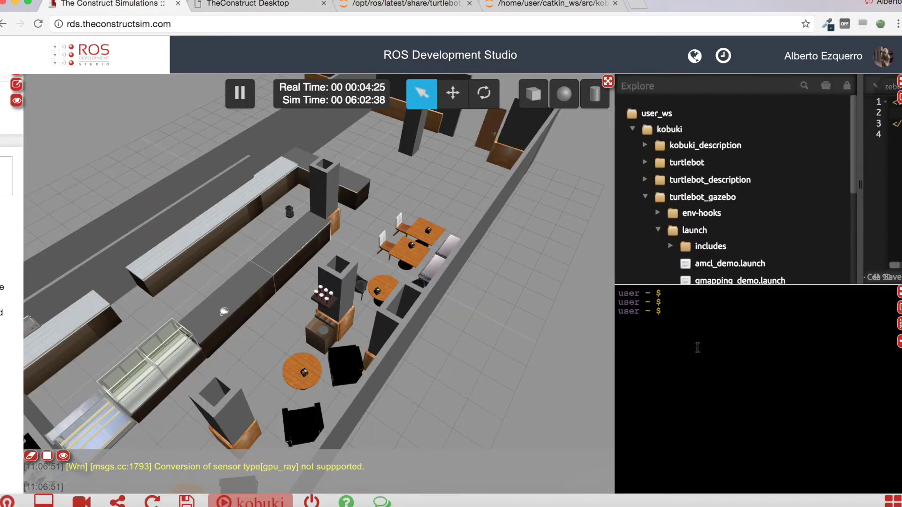
key(Return)
text(roslaunch turtleb)
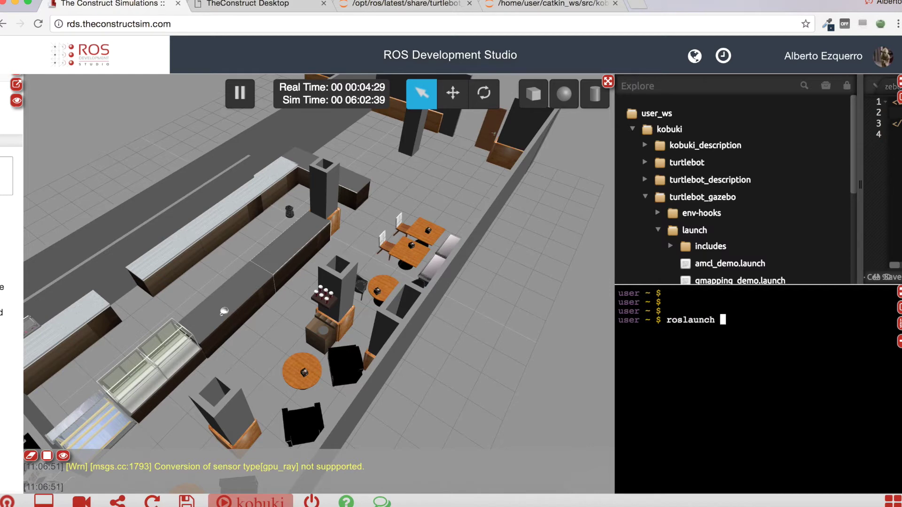
text(ot_)
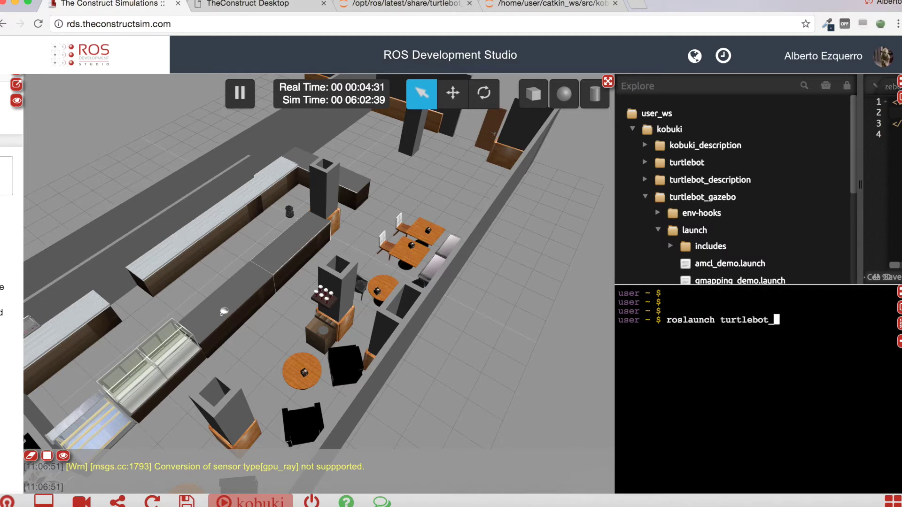
text(teleop key)
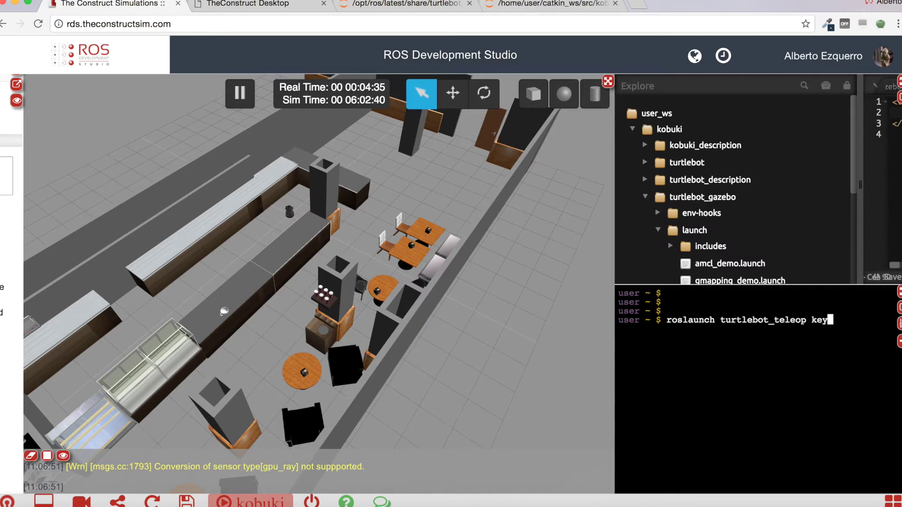
key(Tab)
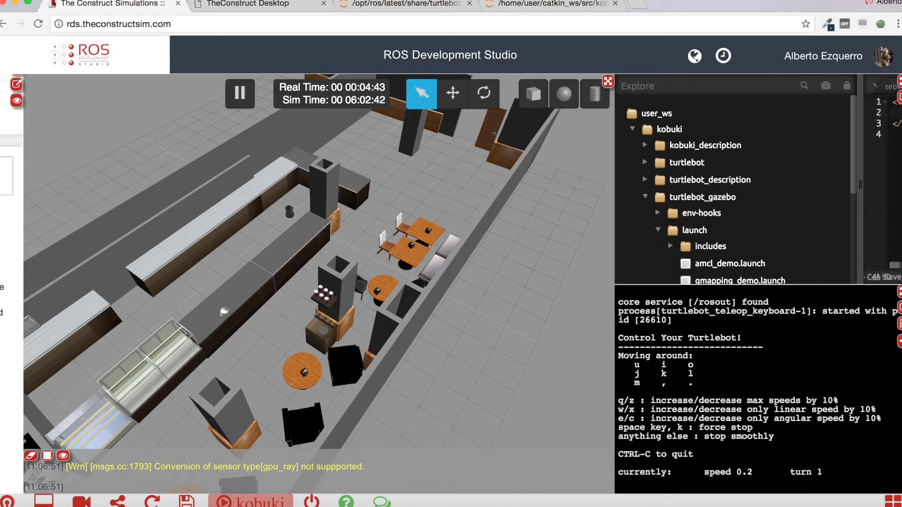
scroll(303, 222, up, 2)
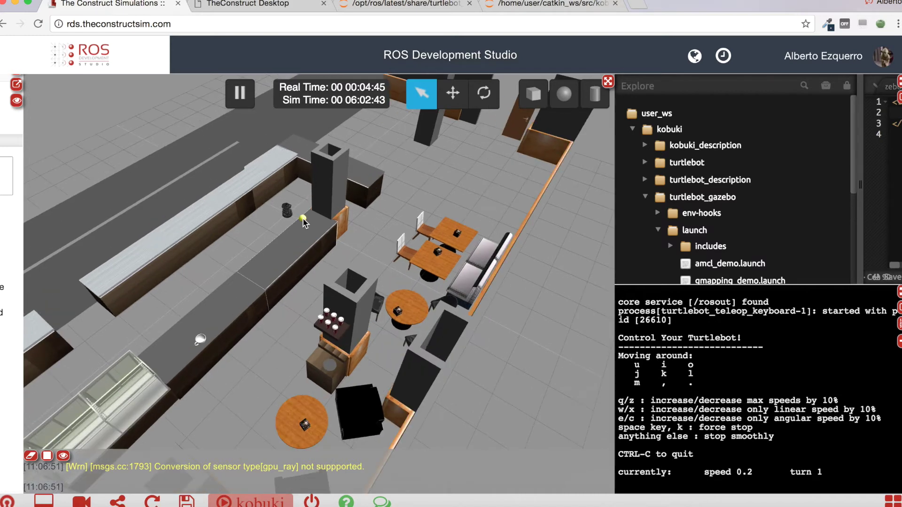
scroll(304, 223, up, 3)
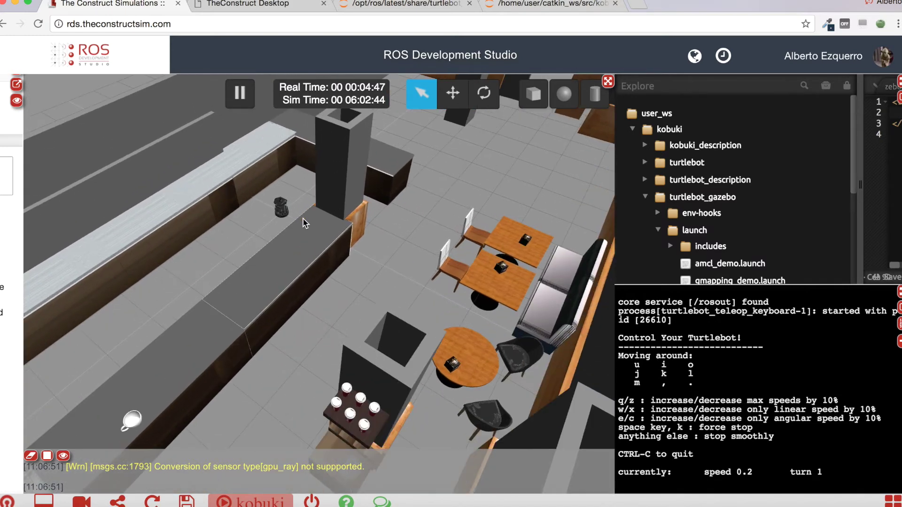
- Raise the teleop max speed and turn rate to 0.242 and 1.21
click(721, 427)
key(q)
key(q)
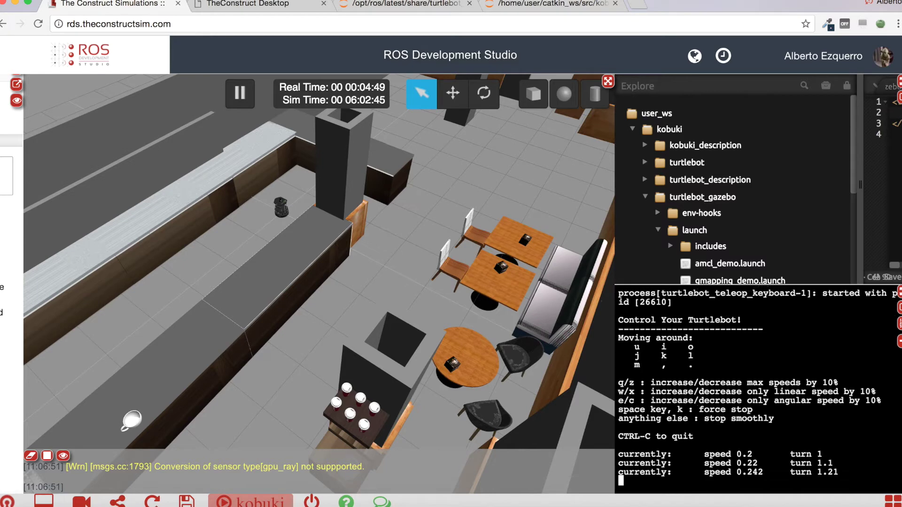
key(q)
key(q)
key(q)
key(q)
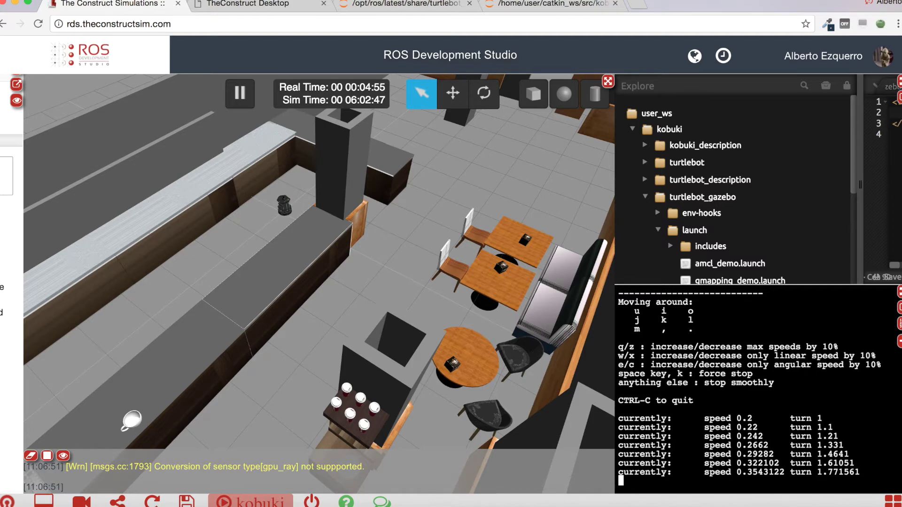
- Increase teleop speeds to 0.835 and turn 4.18, follow the robot, and view the RViz map
key(q)
key(q)
key(q)
key(q)
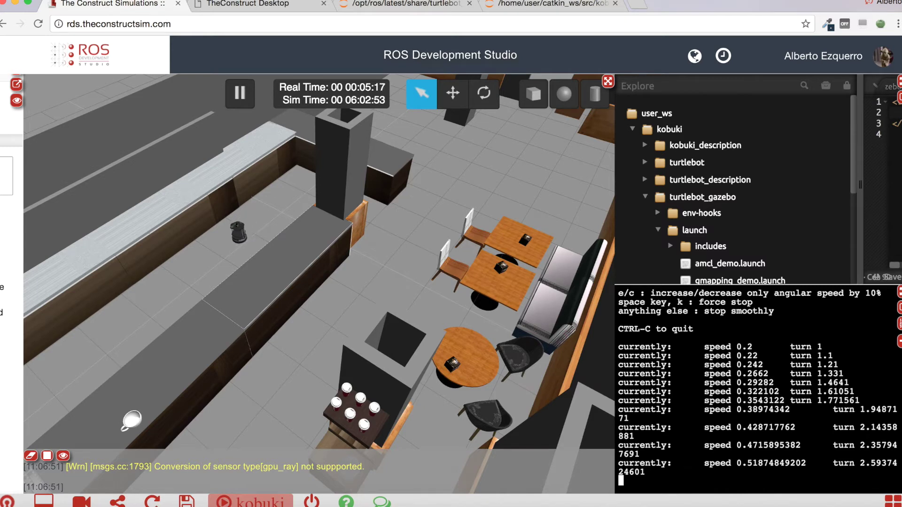
key(q)
key(q)
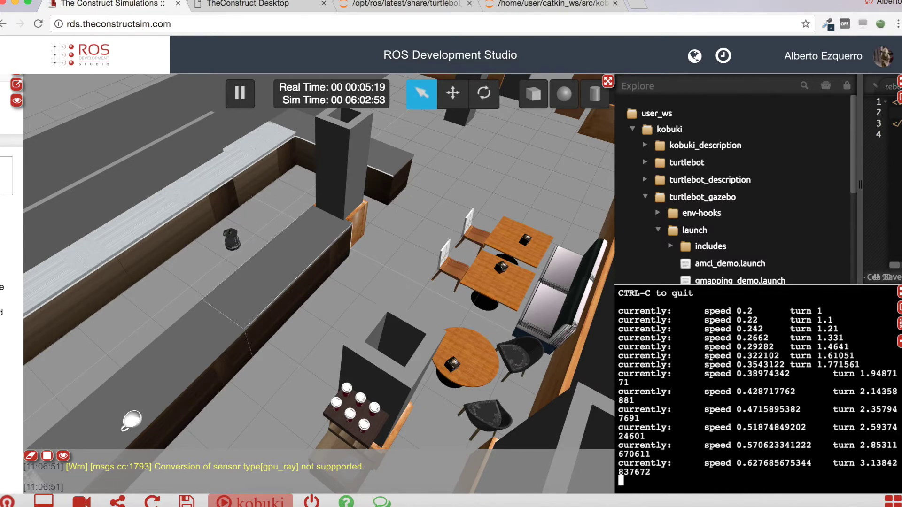
key(q)
key(q)
key(q)
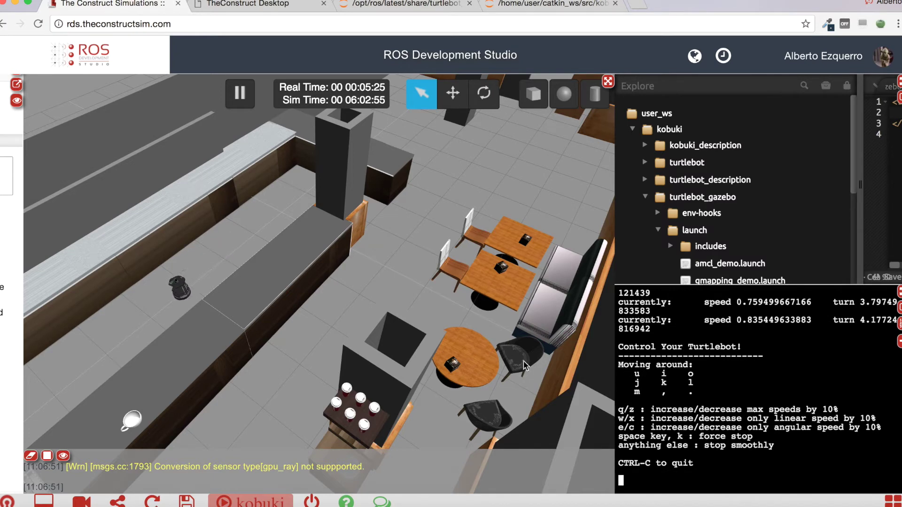
drag(217, 246, 300, 199)
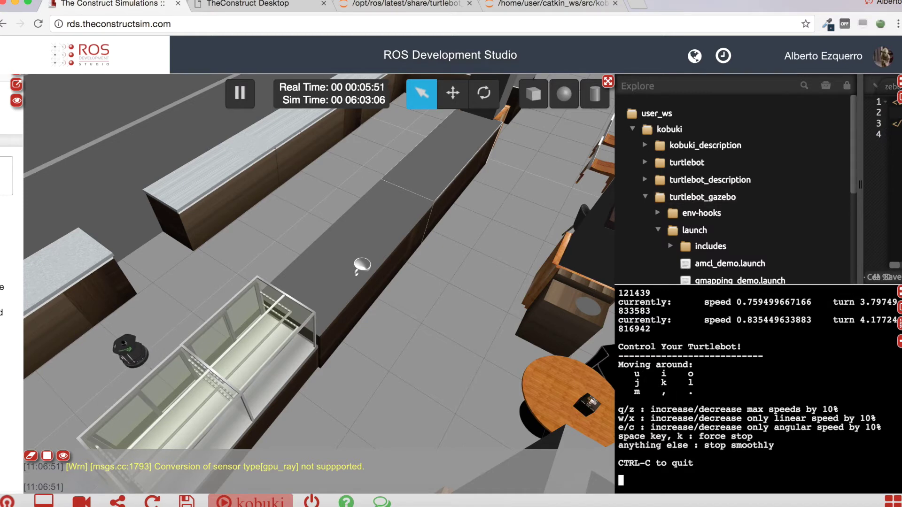
click(257, 5)
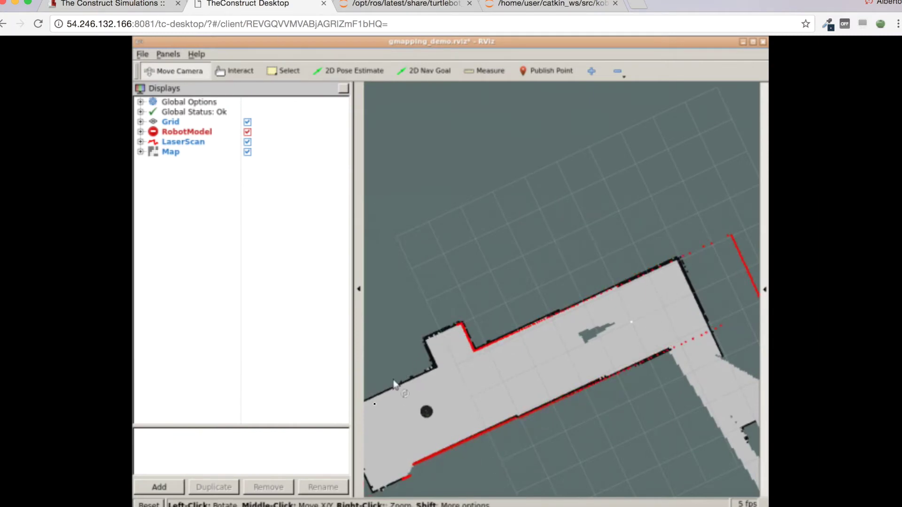
- Orbit and zoom out over the whole Gazebo café, then check the larger gmapping map in RViz
click(119, 5)
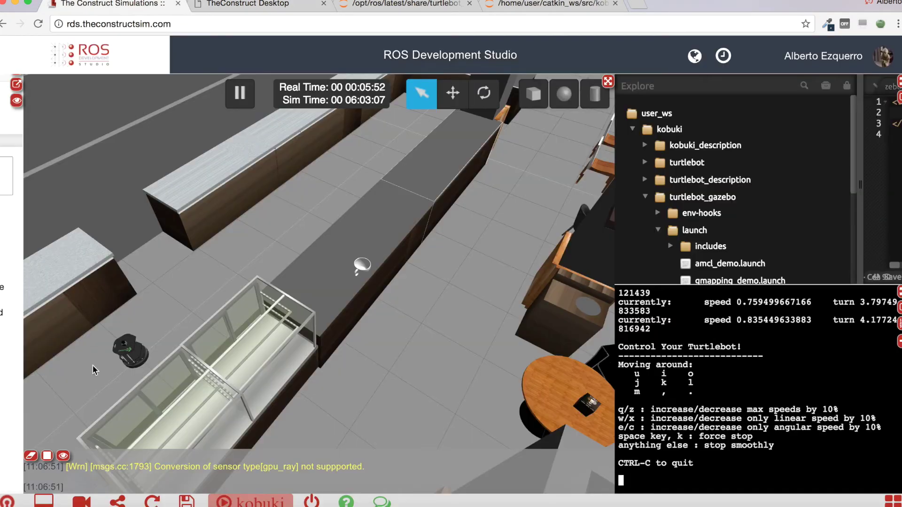
middle_drag(233, 256, 263, 251)
middle_drag(346, 204, 329, 220)
scroll(328, 221, down, 6)
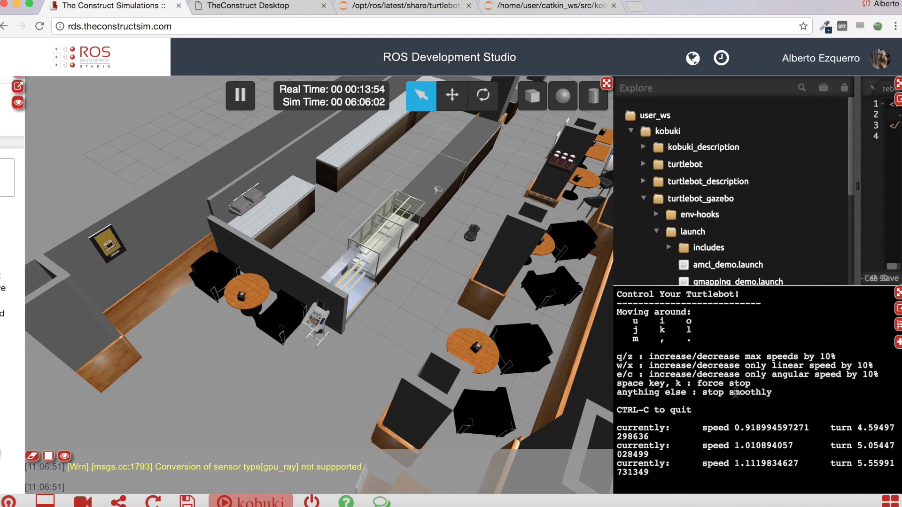
click(248, 7)
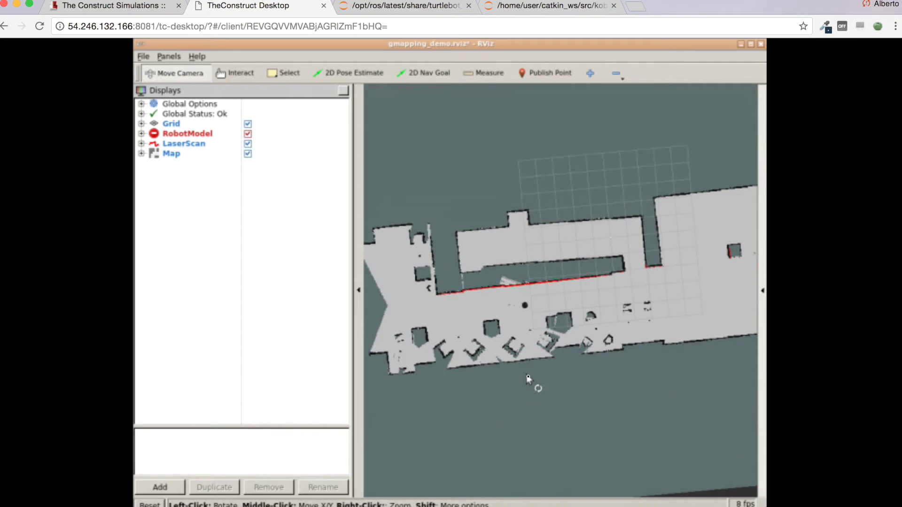
- Zoom the RViz café map out and in, then return to the simulation and open a new terminal
scroll(528, 378, down, 2)
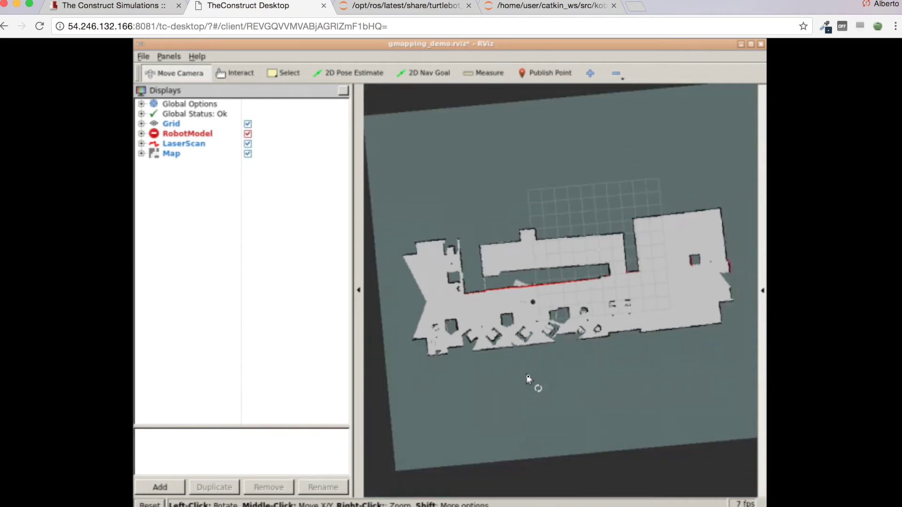
scroll(528, 378, up, 1)
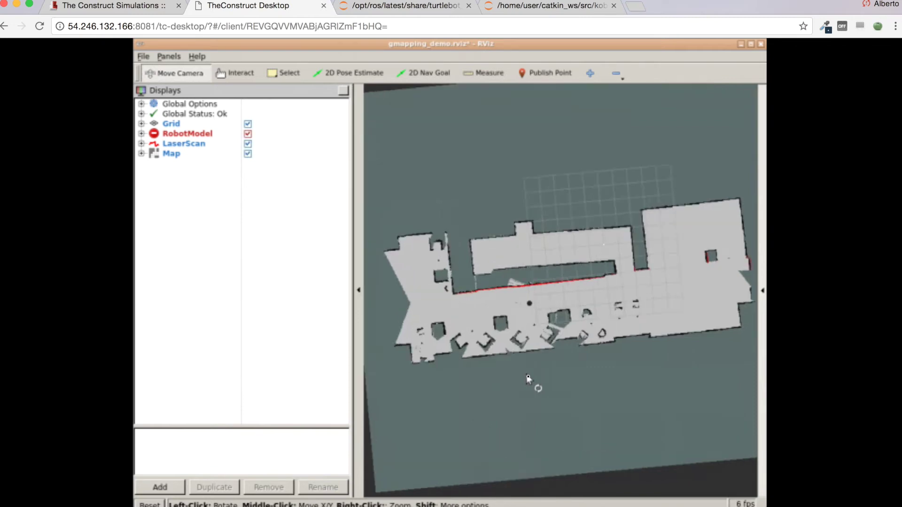
click(114, 6)
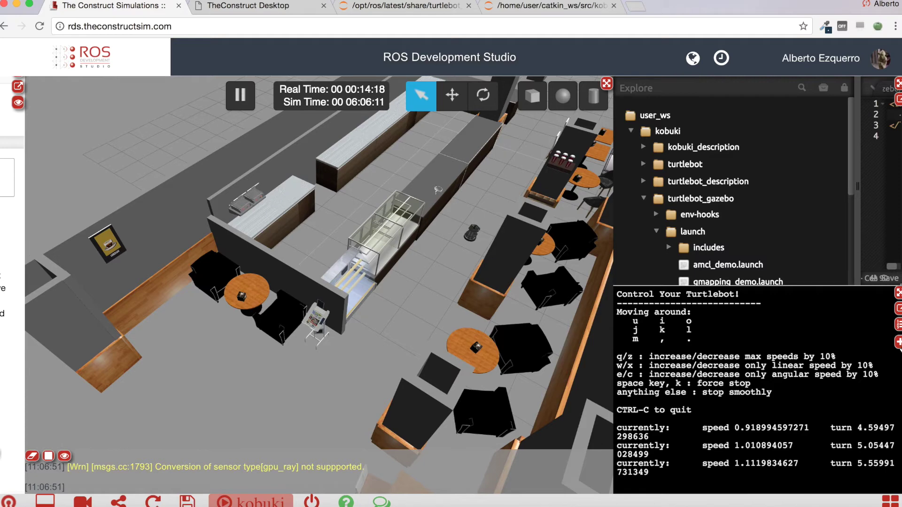
click(898, 342)
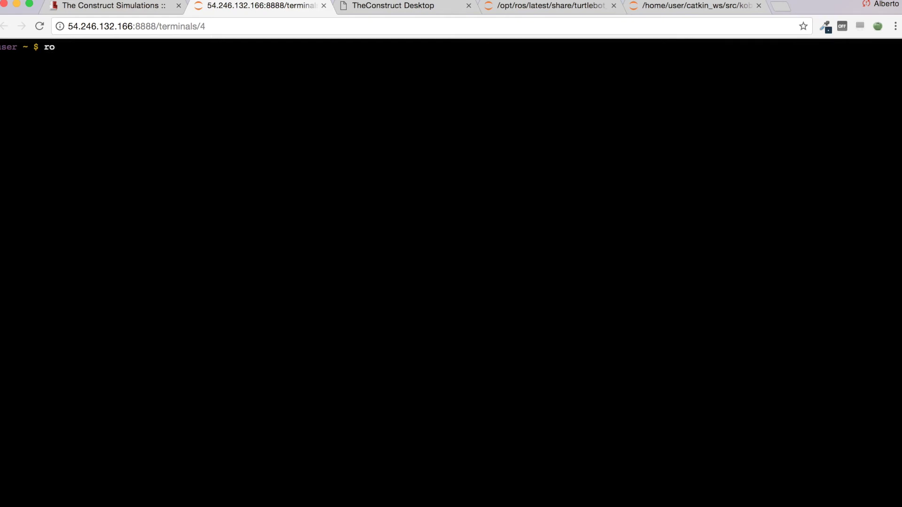
- Run map_saver to save the map as turtlebot_gazebo/maps/my_map (608 x 544, 0.050 m/pix)
text(srun map_server map_sav)
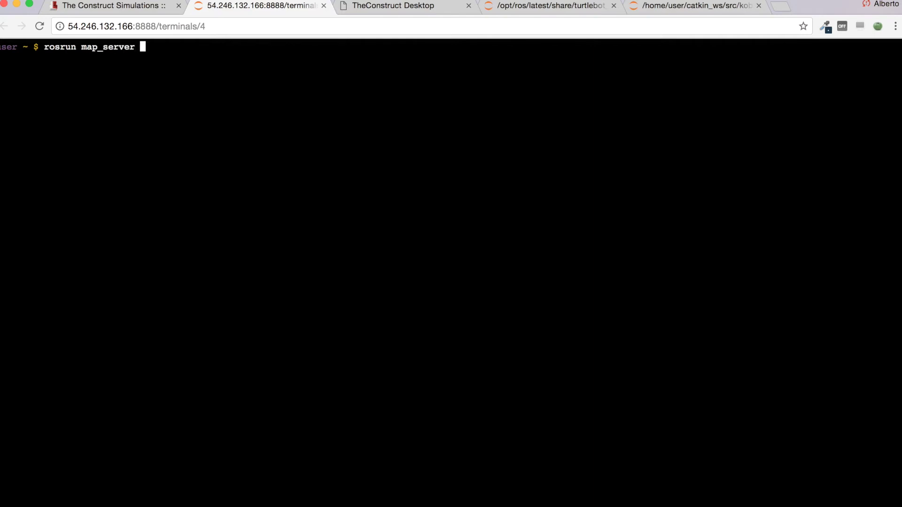
text(er -f /)
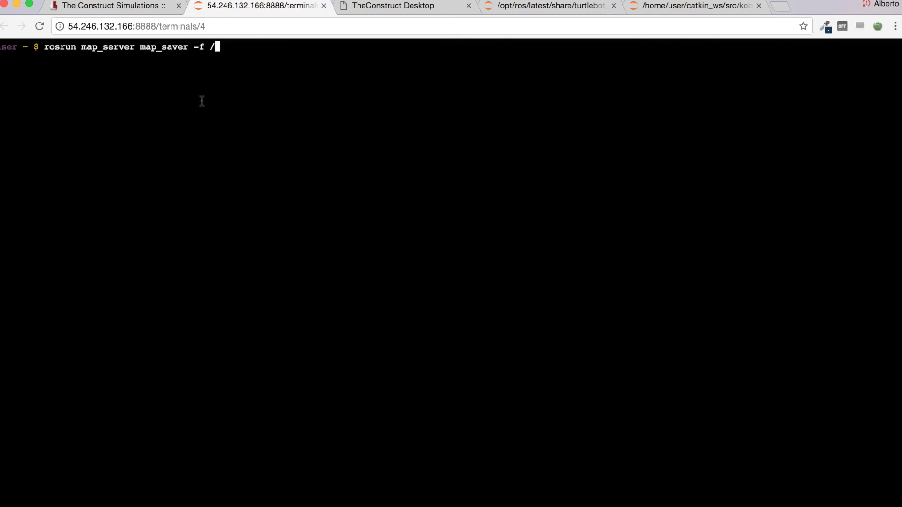
text(home/user/catkin_ws/src/kobuki/turtlebot_gazebo/maps/)
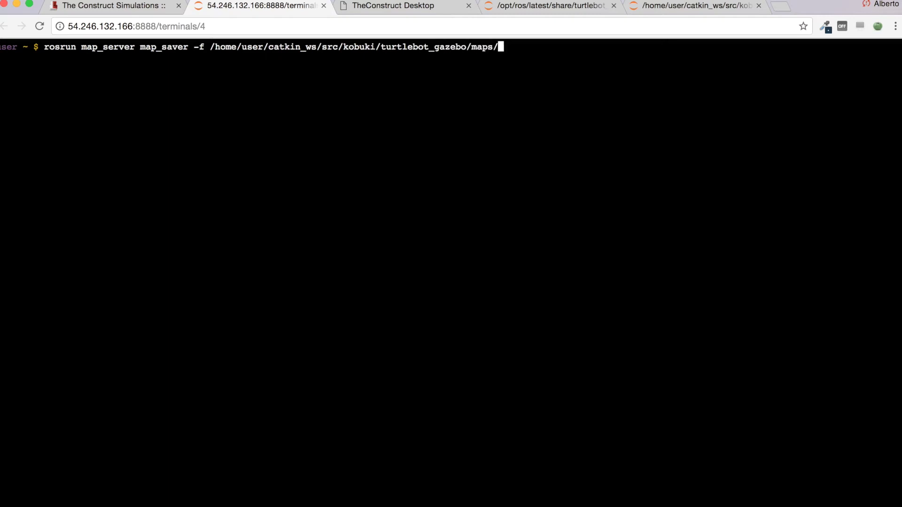
text(my_map)
key(Return)
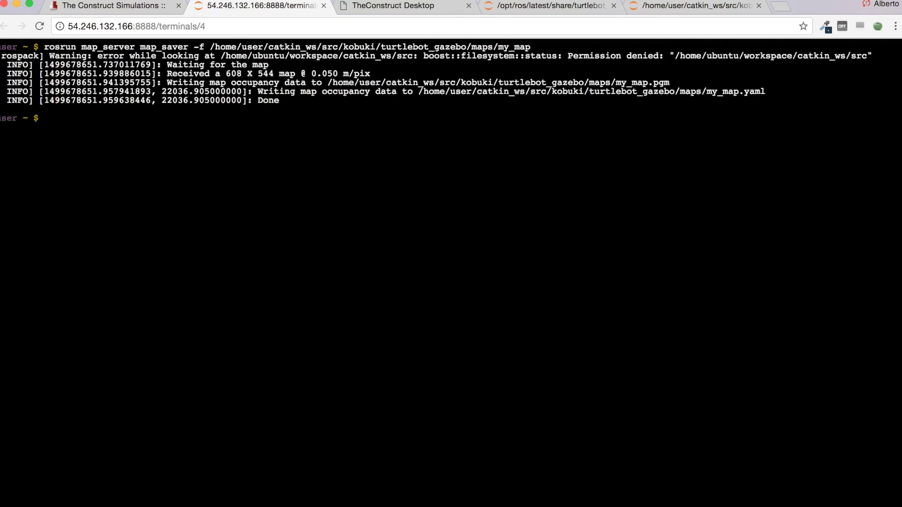
- Confirm my_map.pgm and my_map.yaml in turtlebot_gazebo/maps, then switch to the simulation launch terminal
click(75, 8)
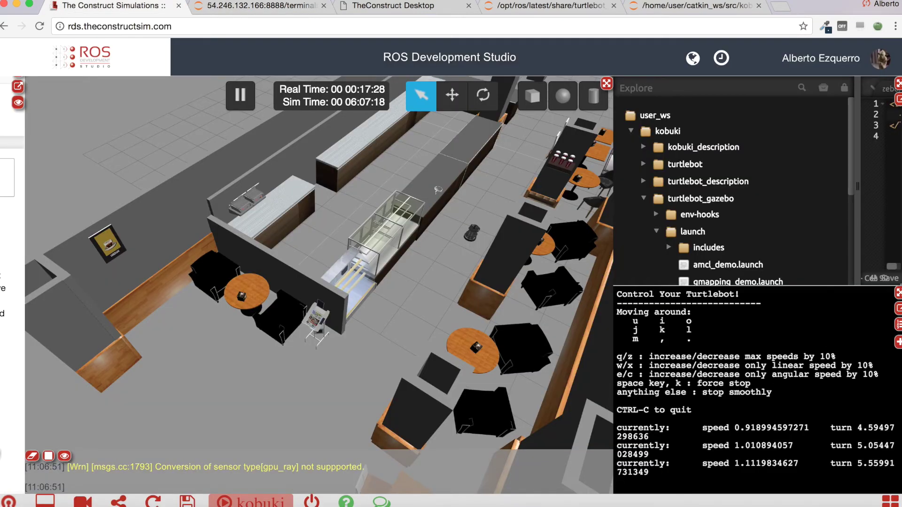
click(898, 84)
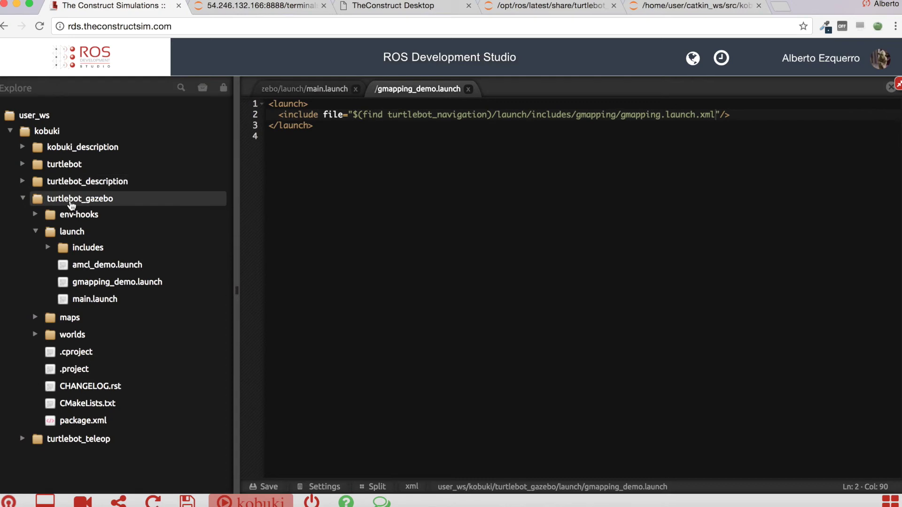
click(37, 319)
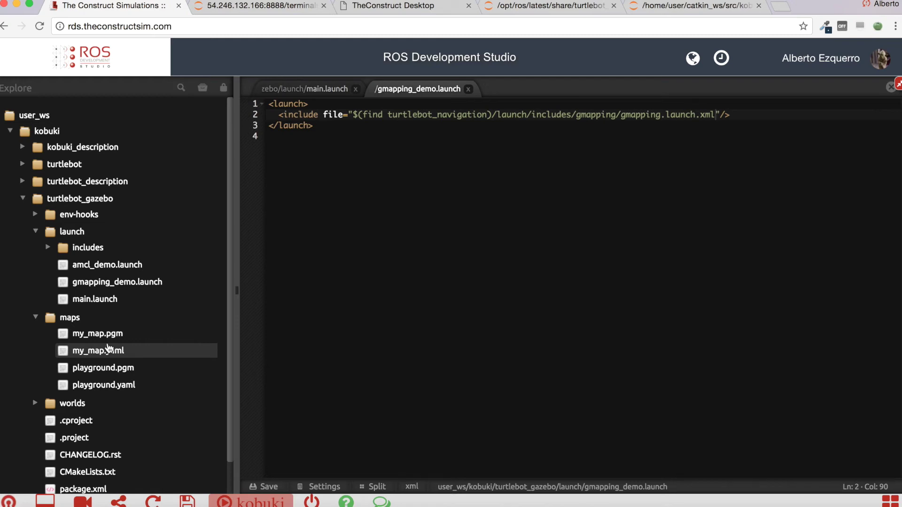
click(384, 6)
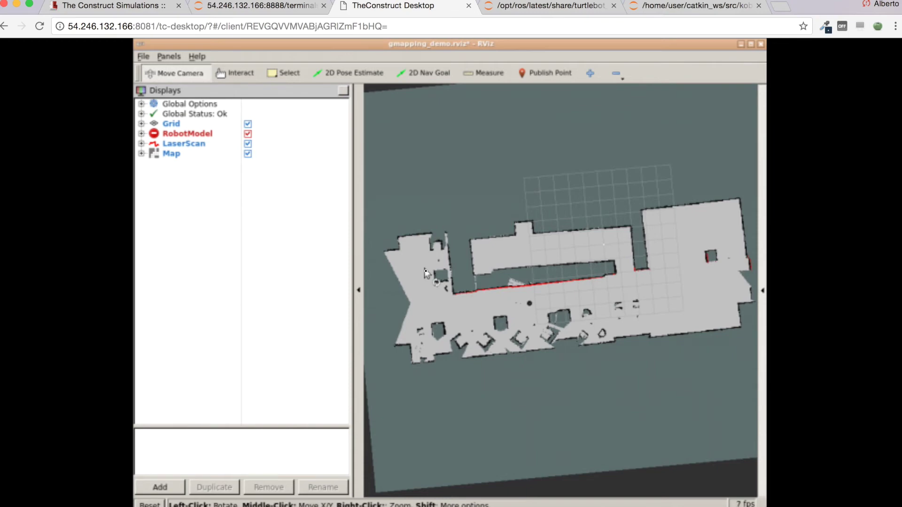
click(102, 7)
click(545, 7)
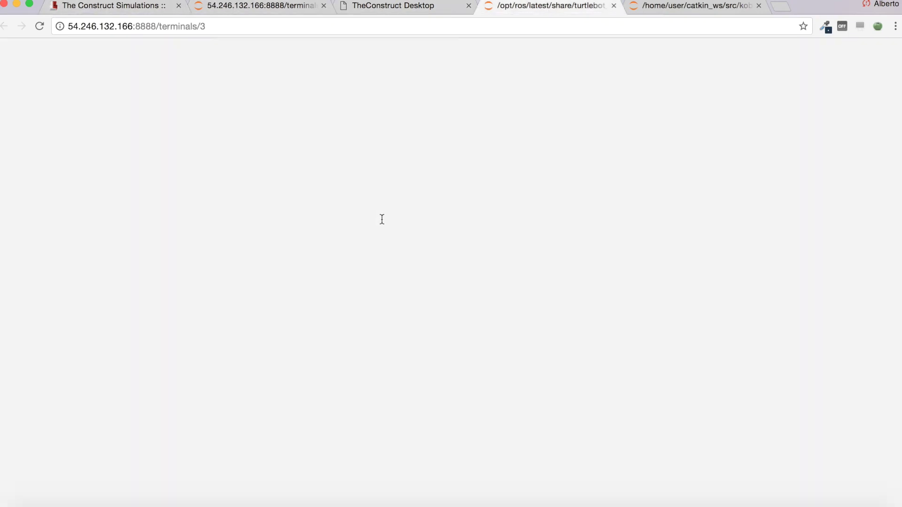